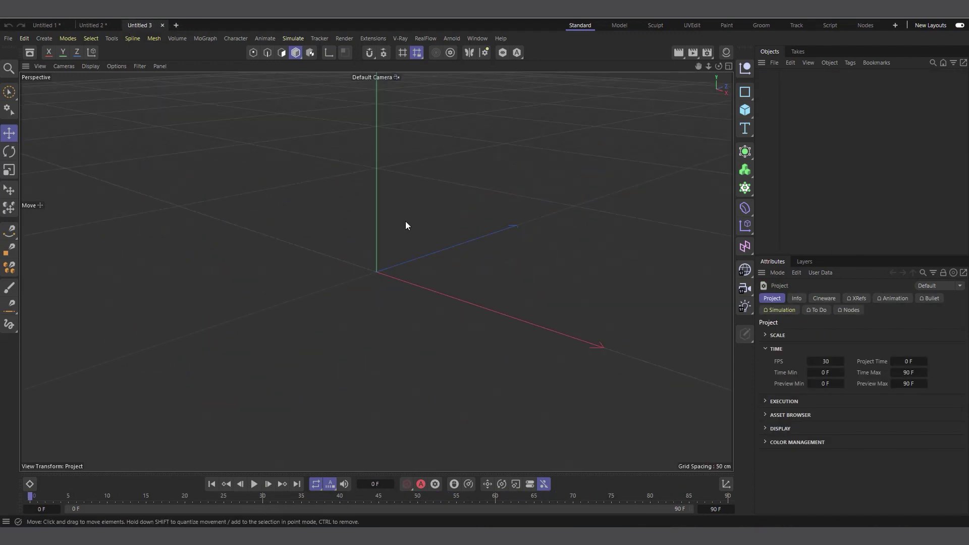
Add a Helix spline to the scene
left_click(744, 92)
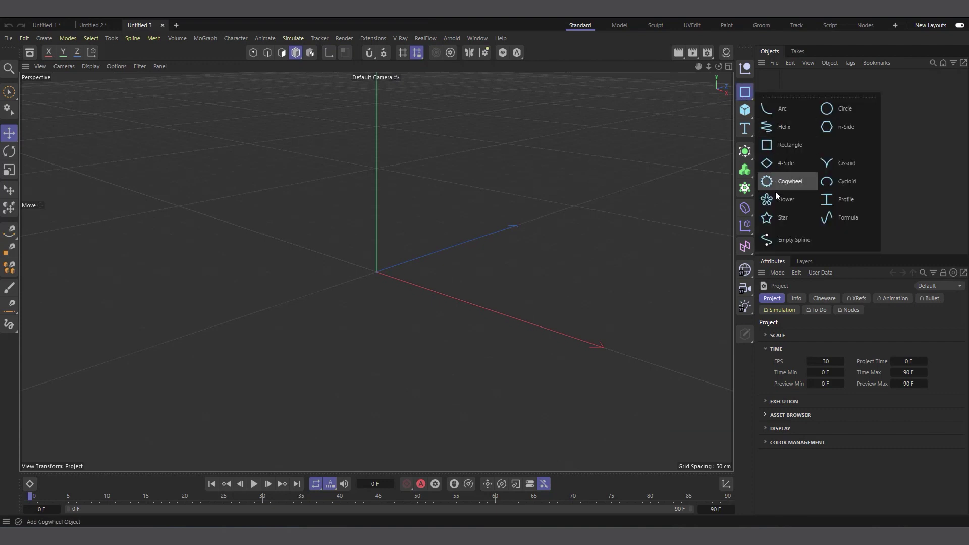
left_click(777, 127)
left_click_drag(719, 66, 333, 364)
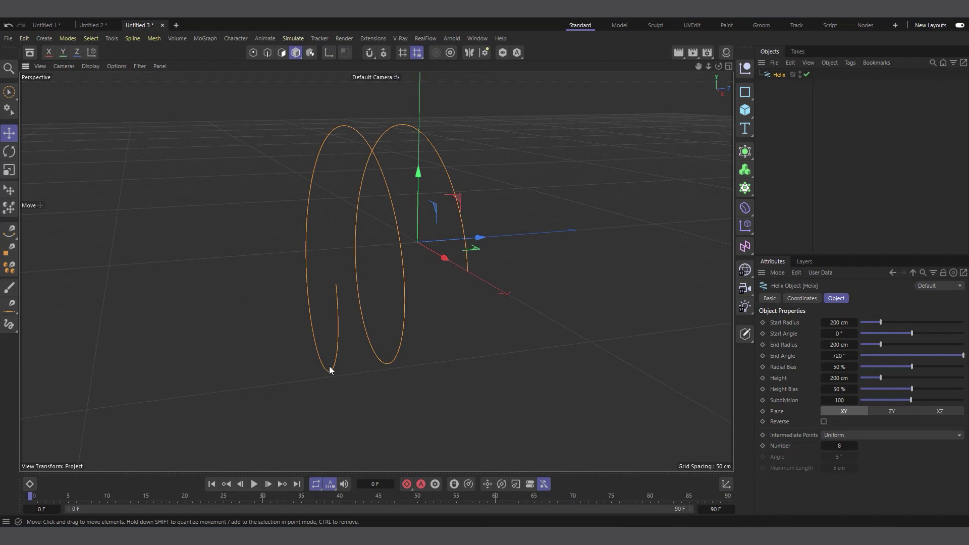
left_click_drag(719, 66, 703, 75)
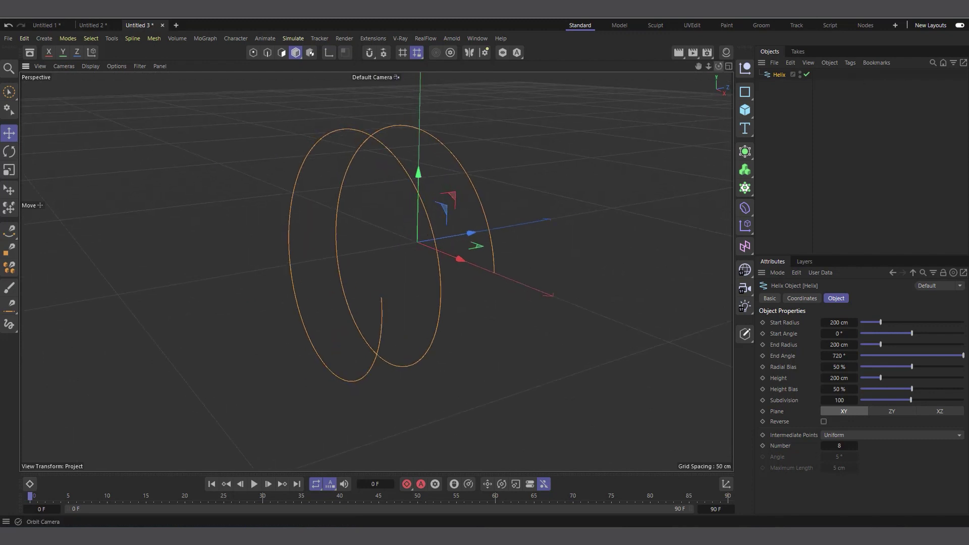
Add a MoSpline, set its mode to Spline and use the helix as its source spline
left_click(745, 187)
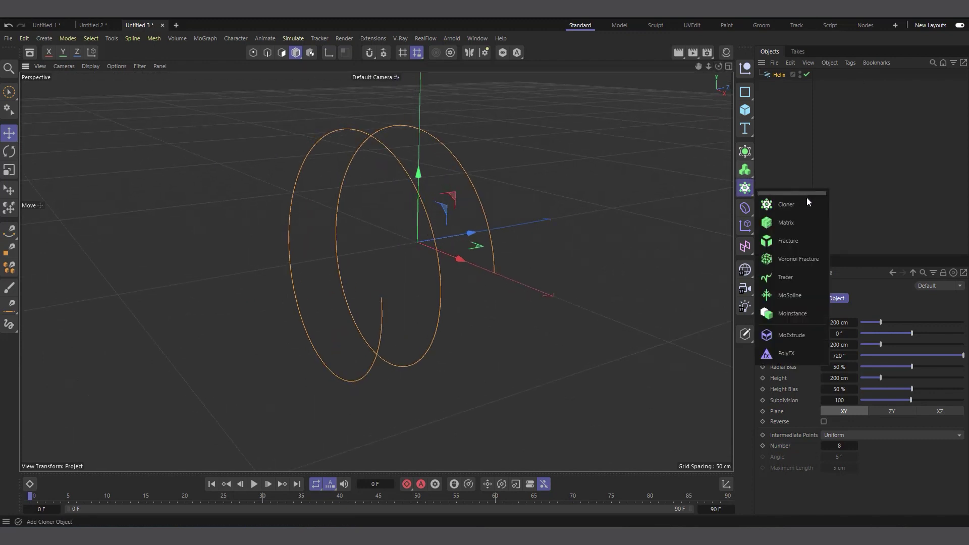
left_click(789, 297)
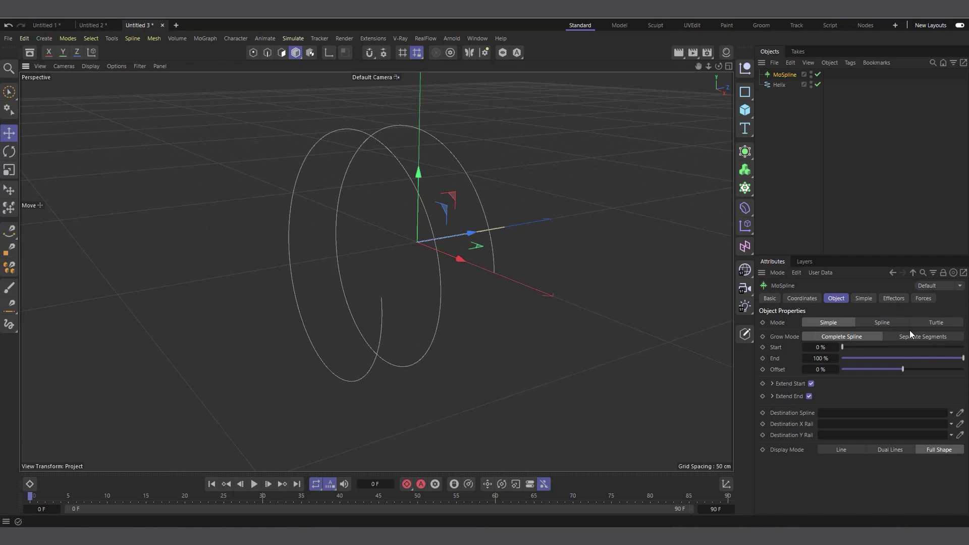
left_click(880, 323)
left_click(861, 298)
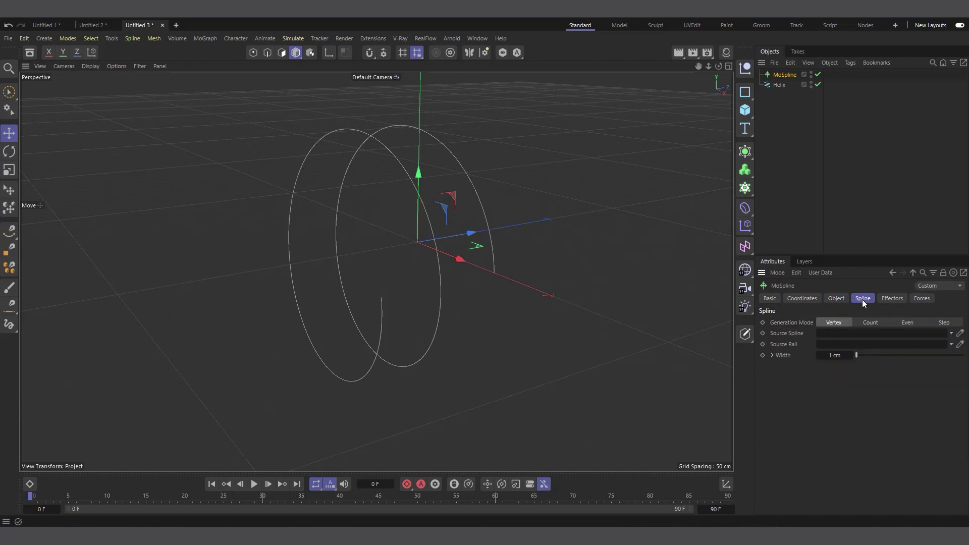
left_click_drag(774, 85, 852, 334)
scroll(410, 174, "up", 2)
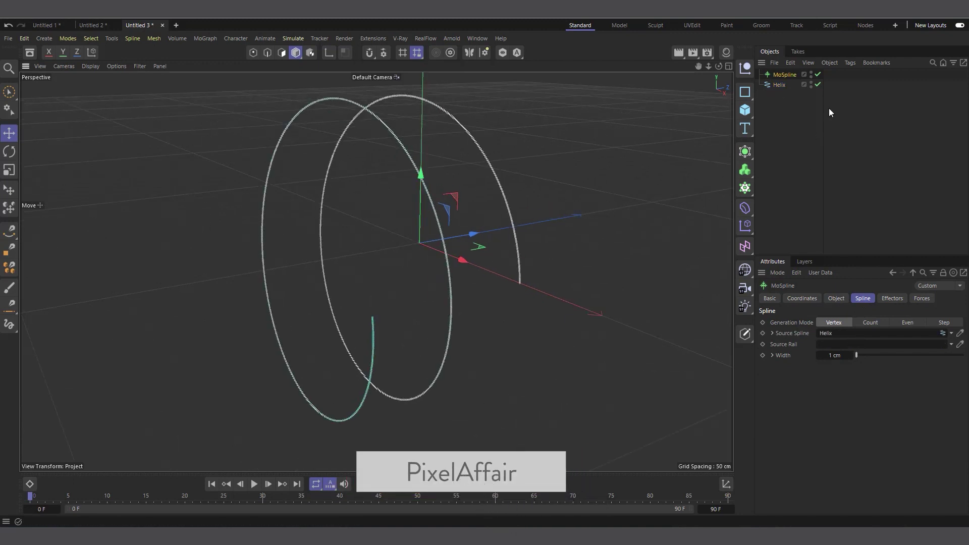
Hide the original helix and set the MoSpline's End to 43% and Offset to 23%
left_click(811, 83)
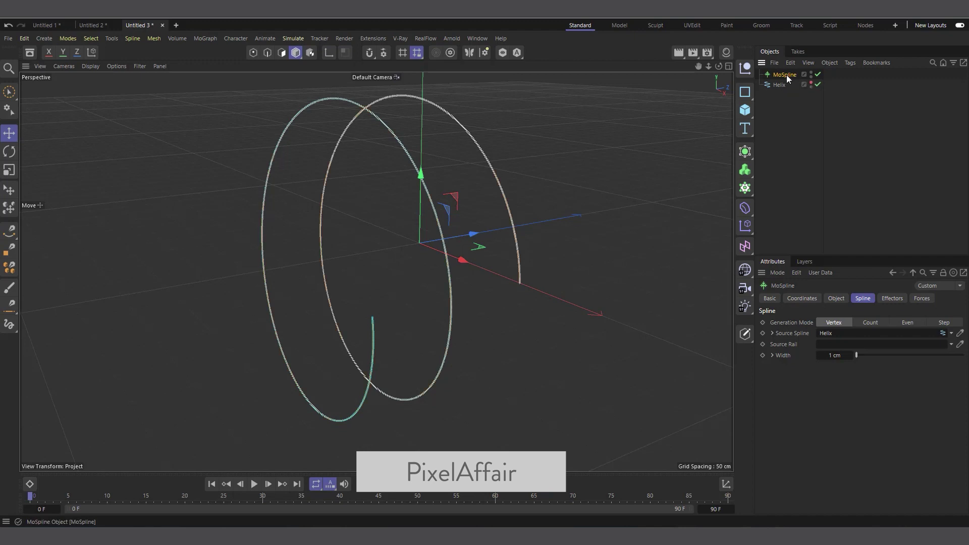
left_click(836, 298)
left_click_drag(955, 360, 916, 369)
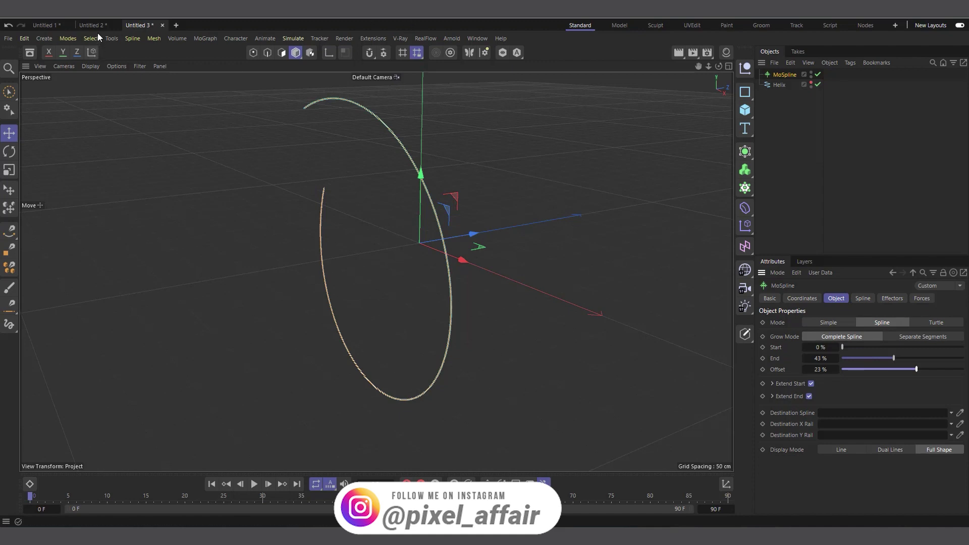
Delete the MoSpline and make the helix visible again
key("Delete")
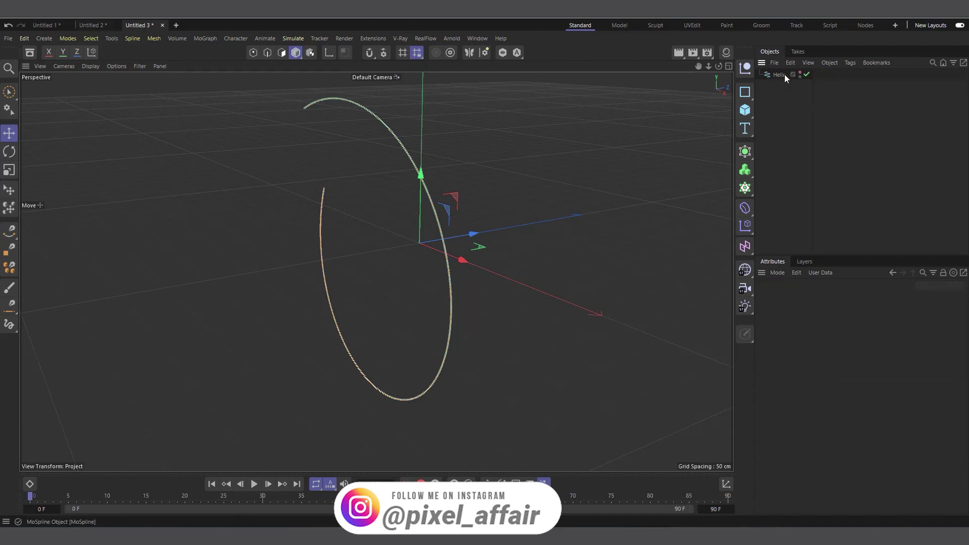
left_click(799, 74)
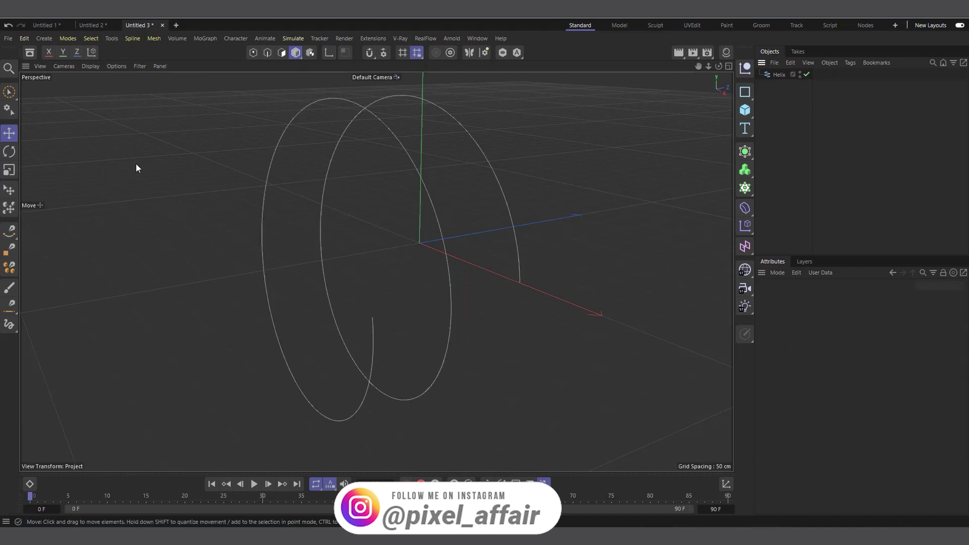
Add the Trim Spline Modifier from the Asset Browser and make it a child of the helix
left_click(30, 52)
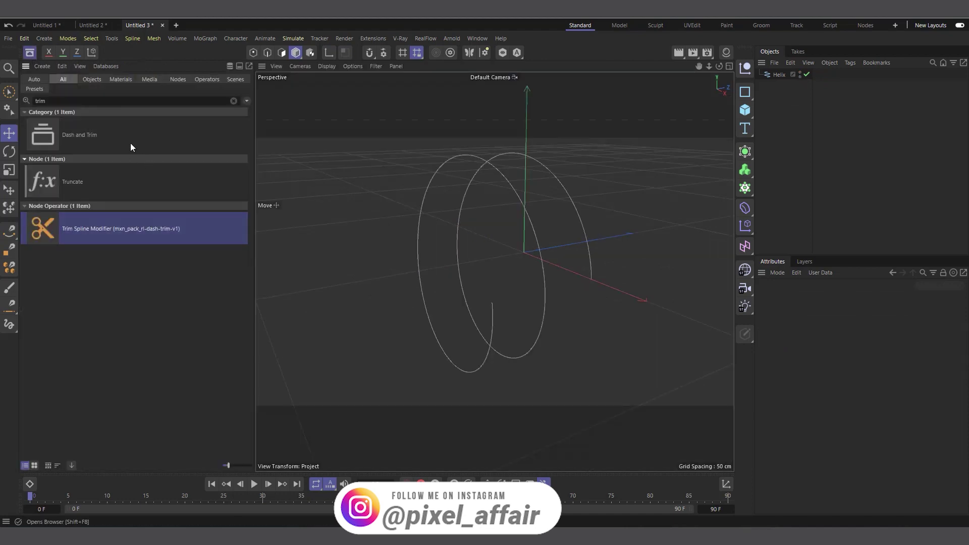
left_click(69, 101)
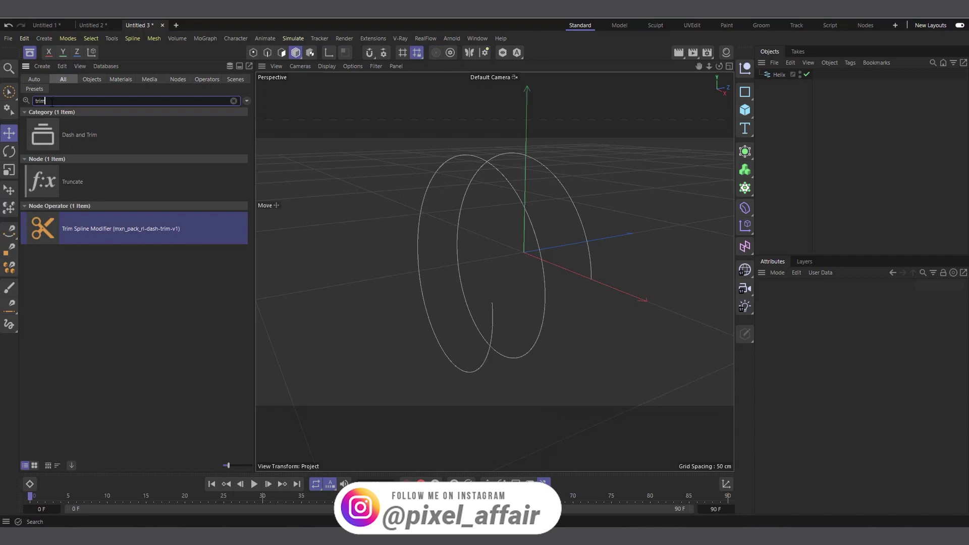
left_click_drag(46, 230, 785, 106)
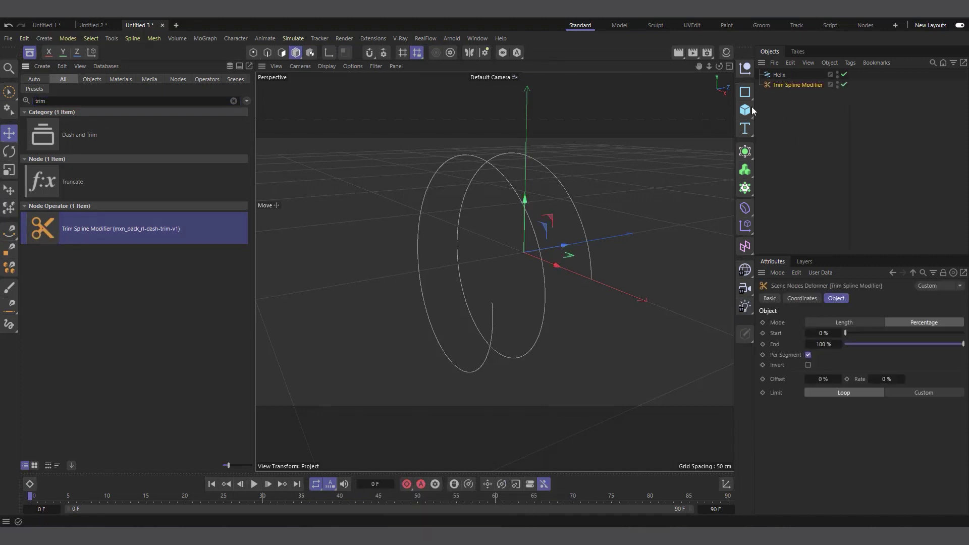
left_click(30, 53)
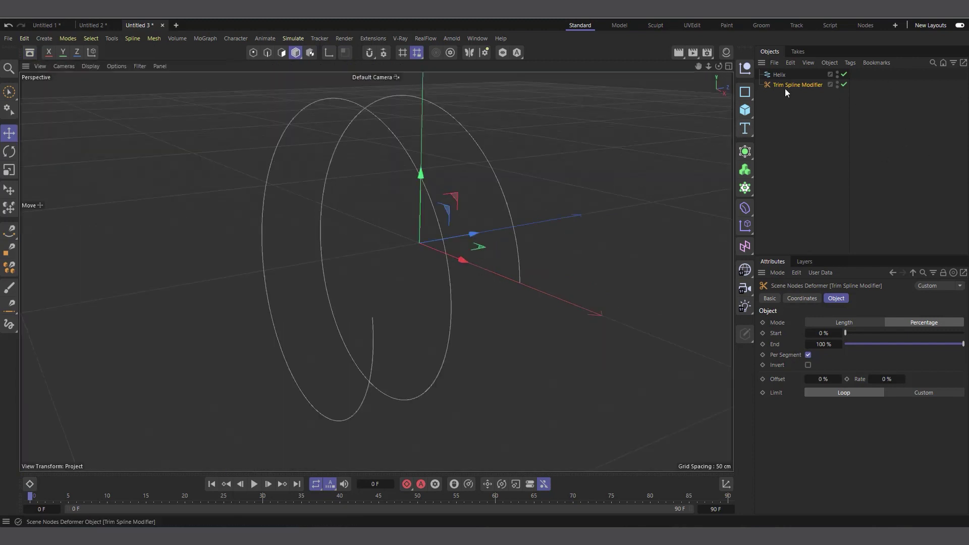
left_click_drag(781, 85, 784, 77)
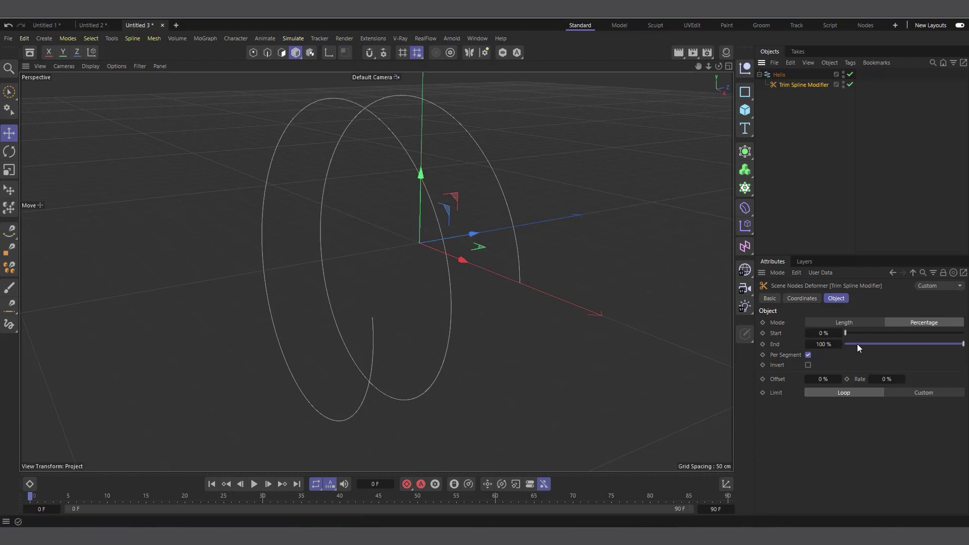
Trim the helix by keeping Start at 0% and lowering the modifier's End to 42%
mouse_move(852, 334)
left_mouse_down()
mouse_move(906, 330)
mouse_move(839, 340)
left_mouse_up()
left_click_drag(962, 343, 933, 344)
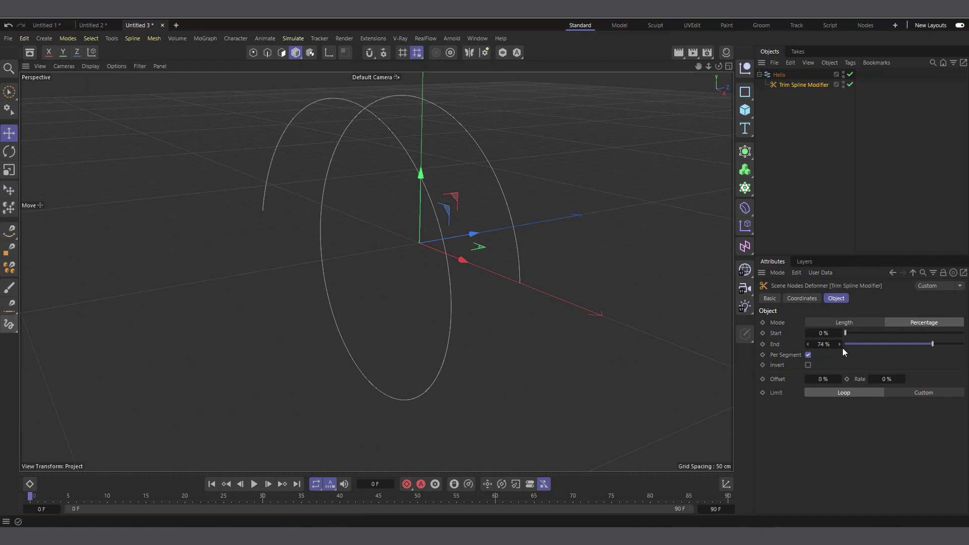
left_click_drag(922, 344, 903, 345)
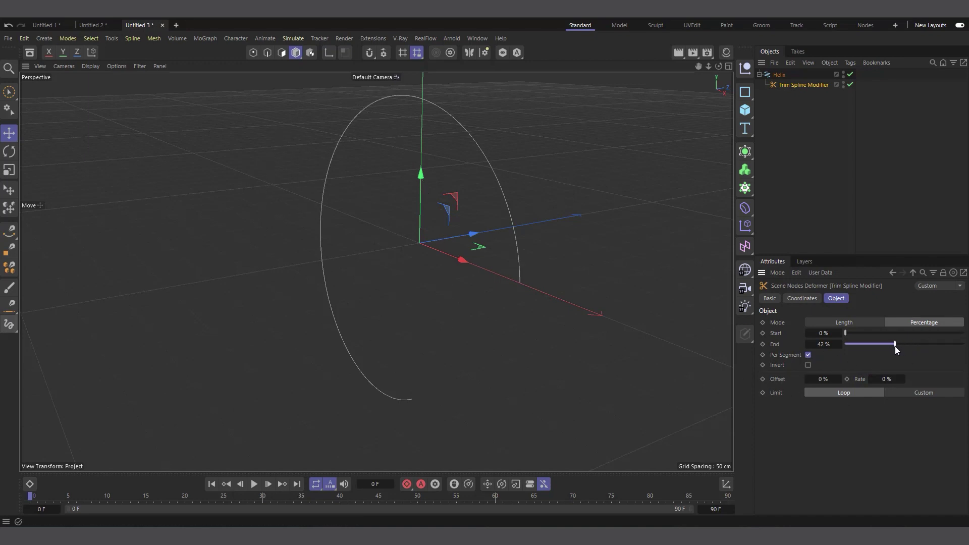
Try inverting the trim and raising its Offset to 359%, switching each back to its default
left_click(807, 364)
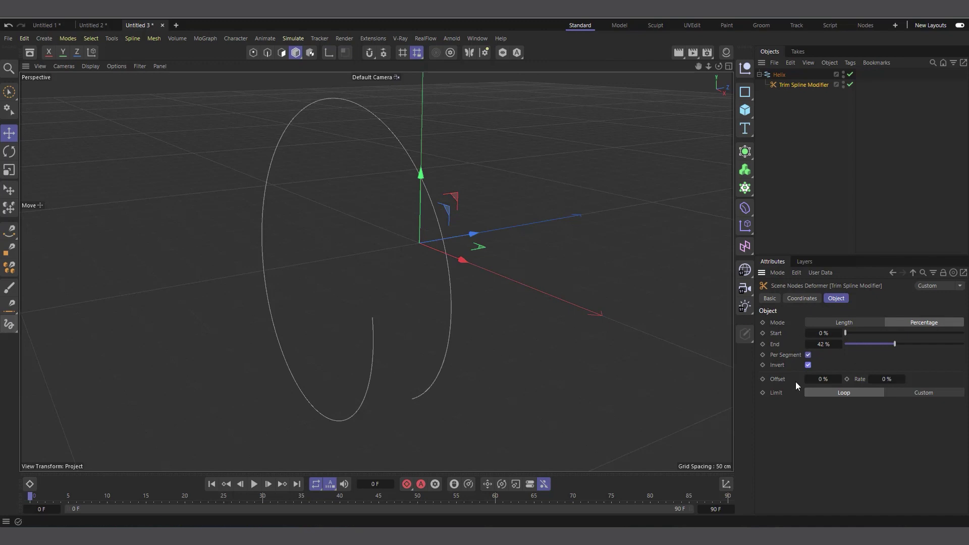
left_click(807, 365)
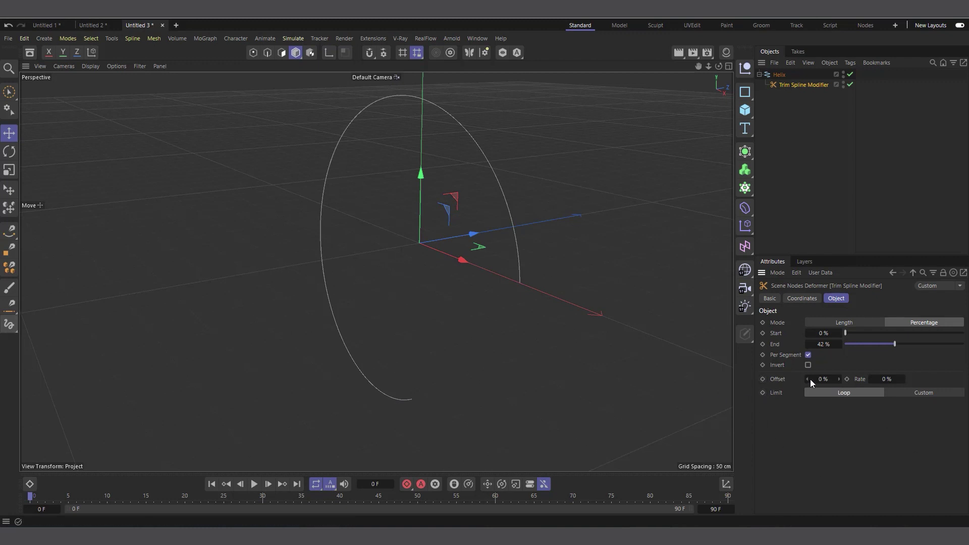
left_click_drag(838, 379, 929, 379)
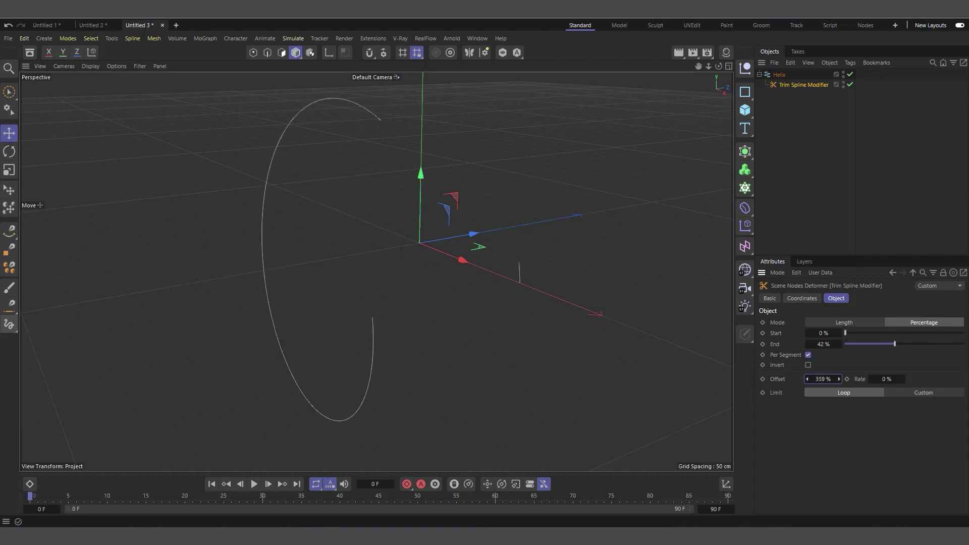
right_click(840, 380)
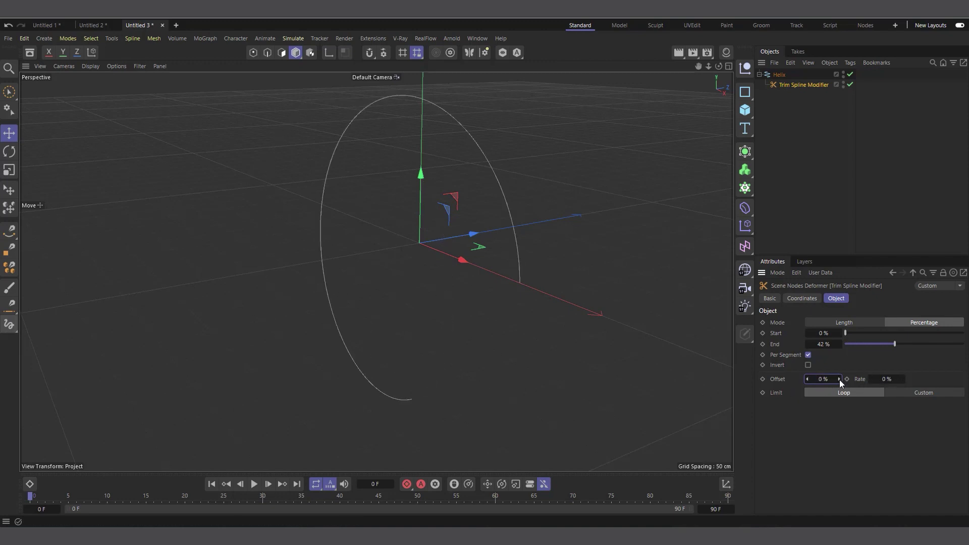
Set the trim modifier's Rate to 20% and preview the animation
left_click(885, 379)
left_click(253, 484)
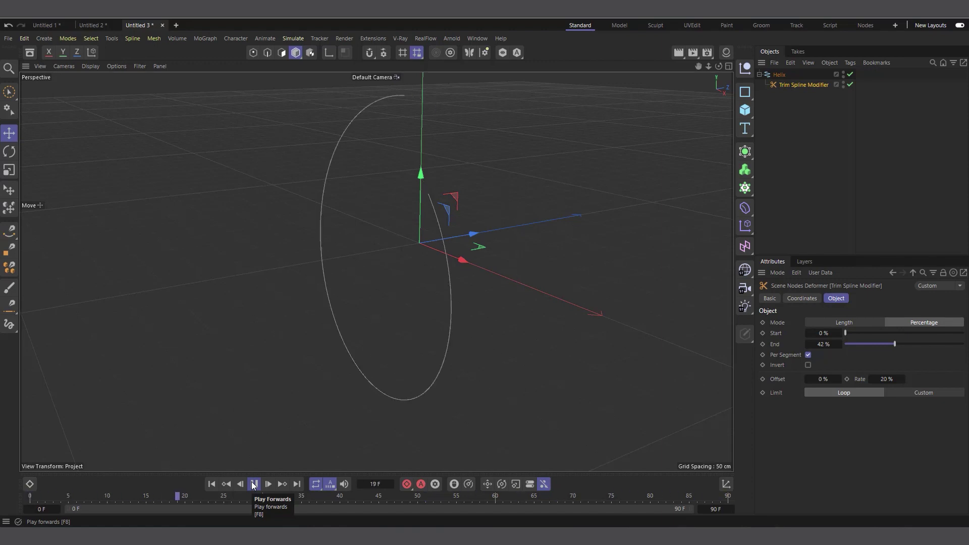
left_click(254, 484)
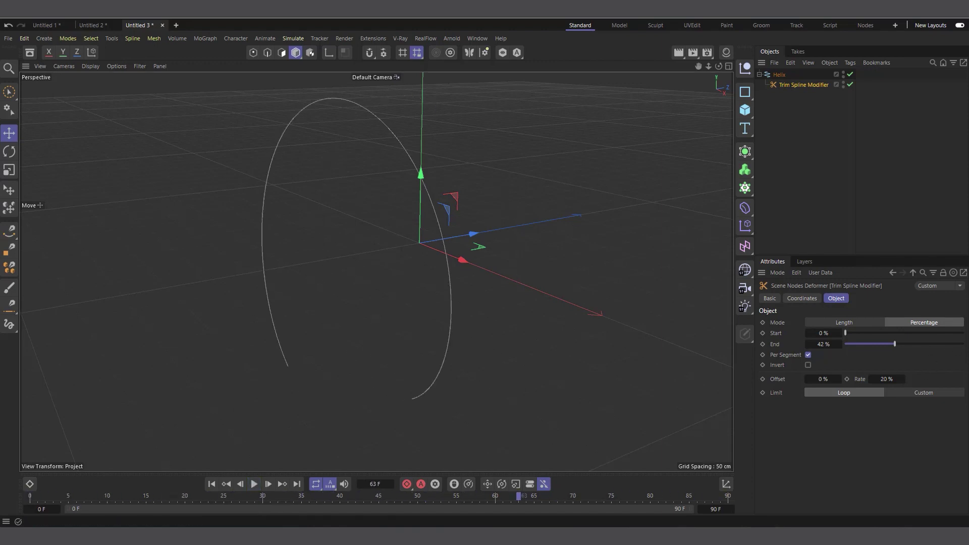
Set the trim modifier's Rate to 50% and preview the animation
left_click(890, 378)
type("50")
key("Return")
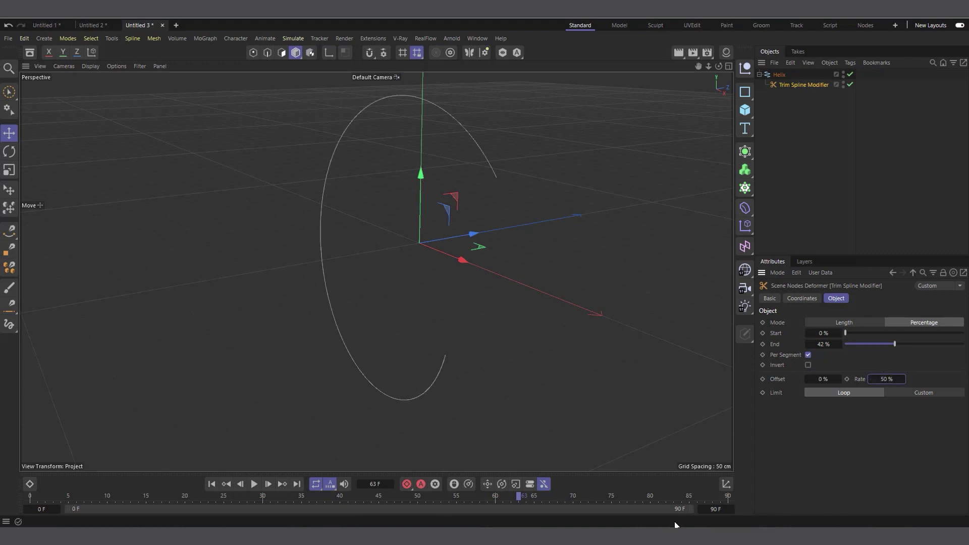
left_click(254, 484)
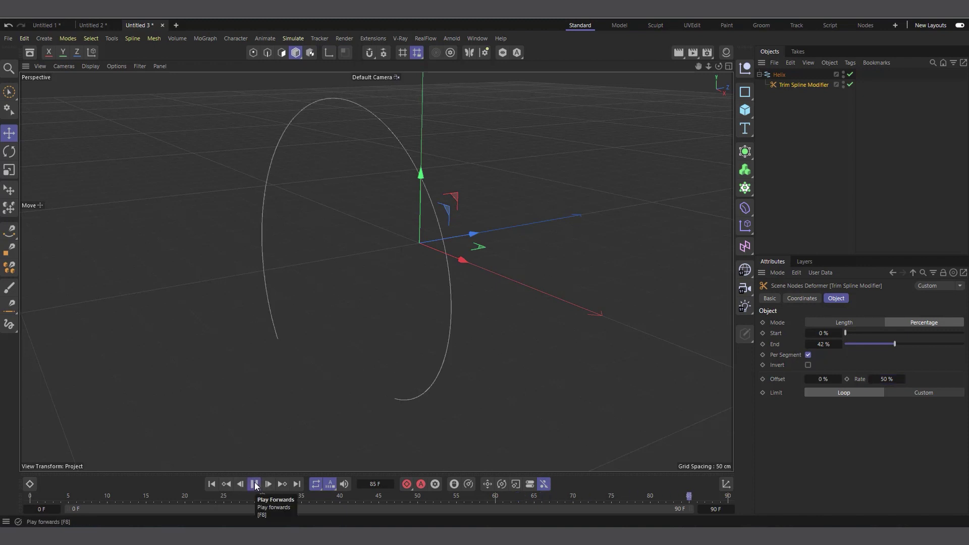
left_click(254, 483)
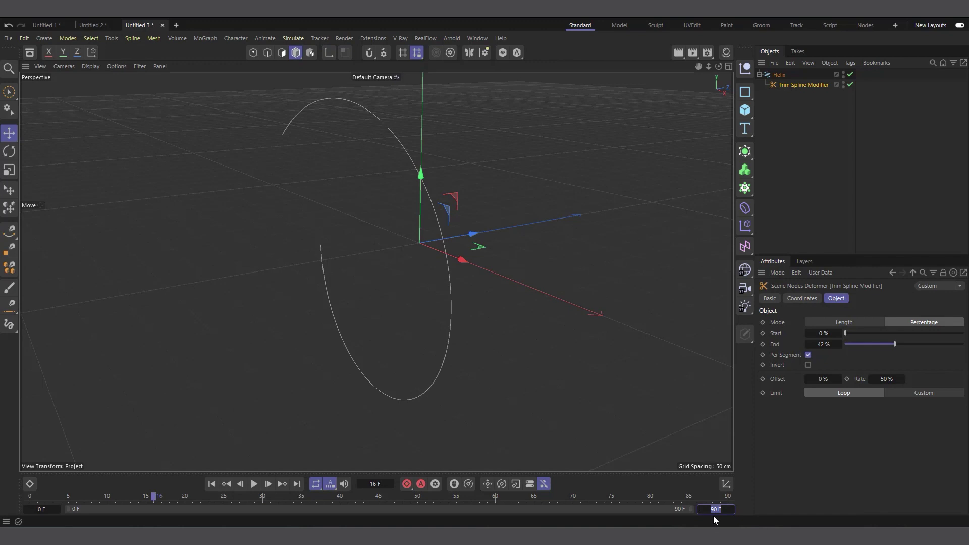
Shorten the timeline to 60 frames and play the animation from the first frame
type("0")
key("Return")
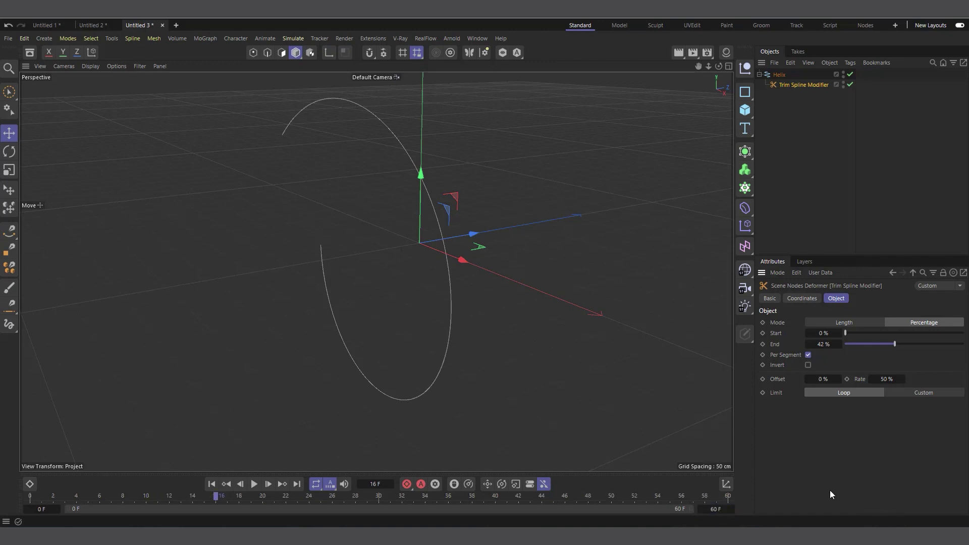
left_click(211, 483)
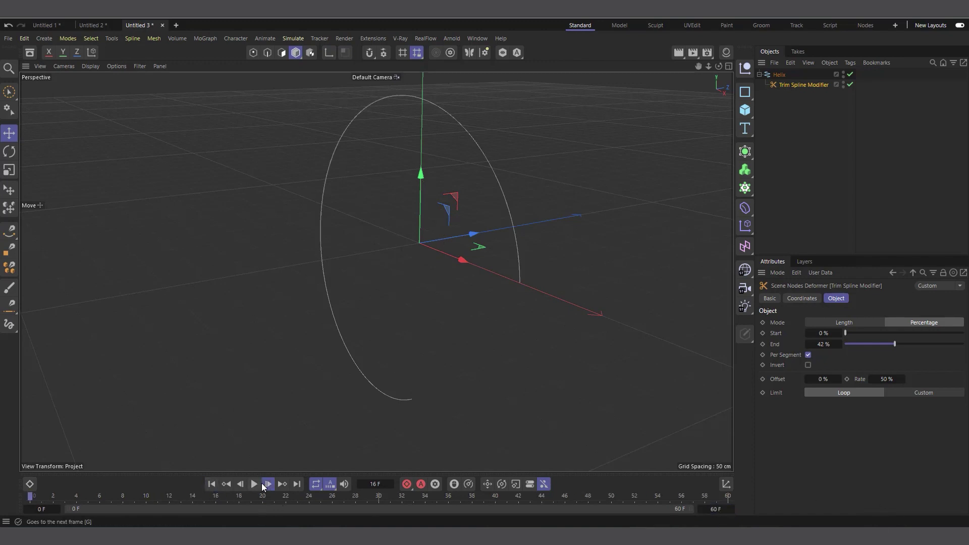
left_click(254, 484)
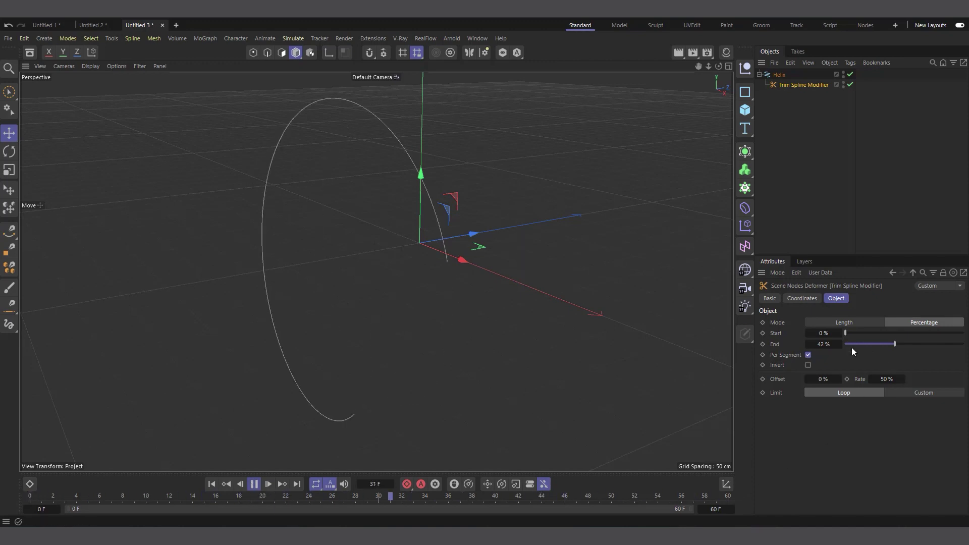
Set the trim modifier's End to 50%
left_click(824, 343)
type("50")
key("Return")
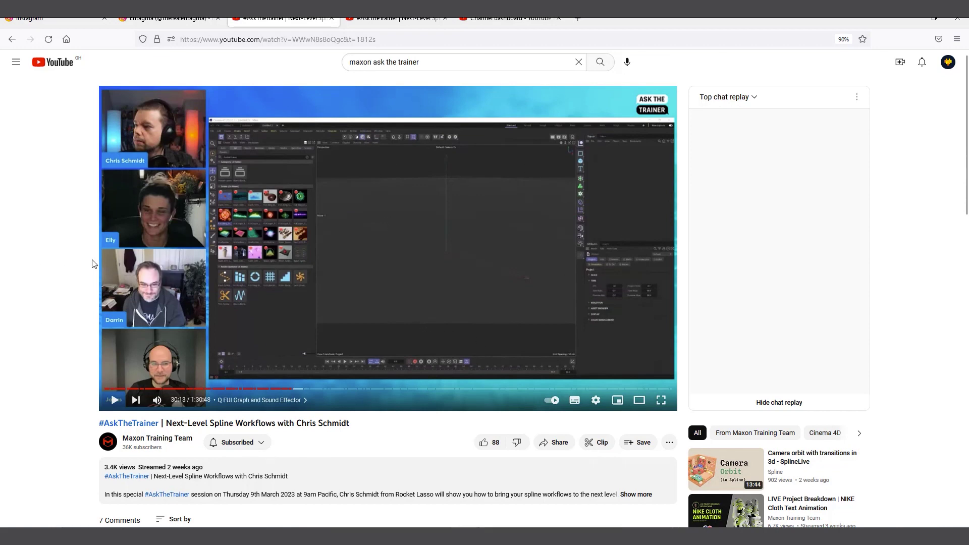
Return from the YouTube page to Cinema 4D and stop the animation playback
left_click(913, 20)
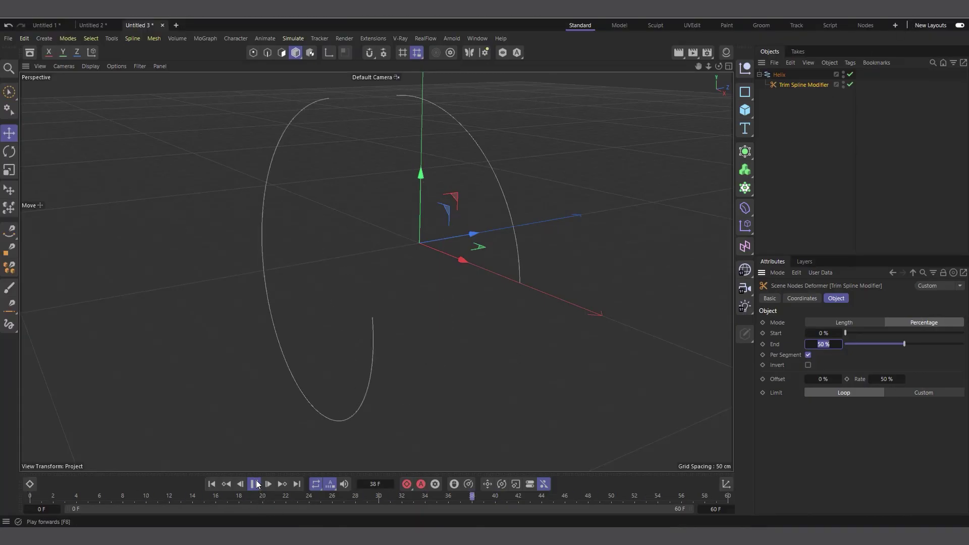
left_click(254, 484)
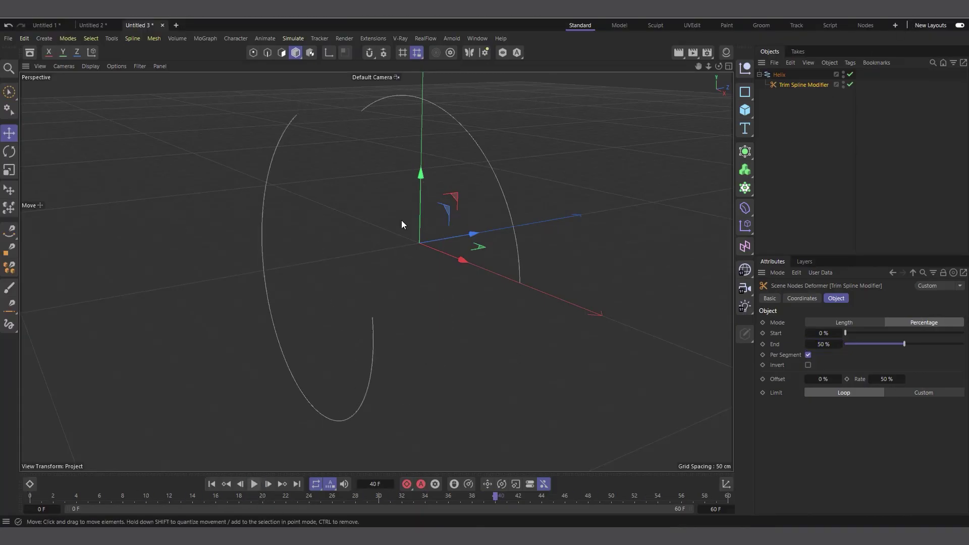
Switch to the Untitled 1 project and play its animation of the sphere with the Tracer
left_click(38, 25)
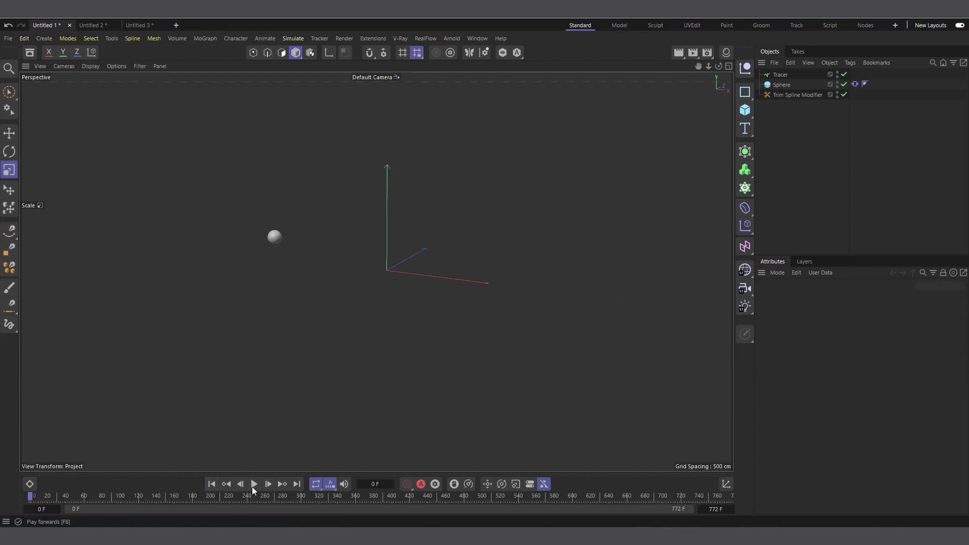
left_click(254, 486)
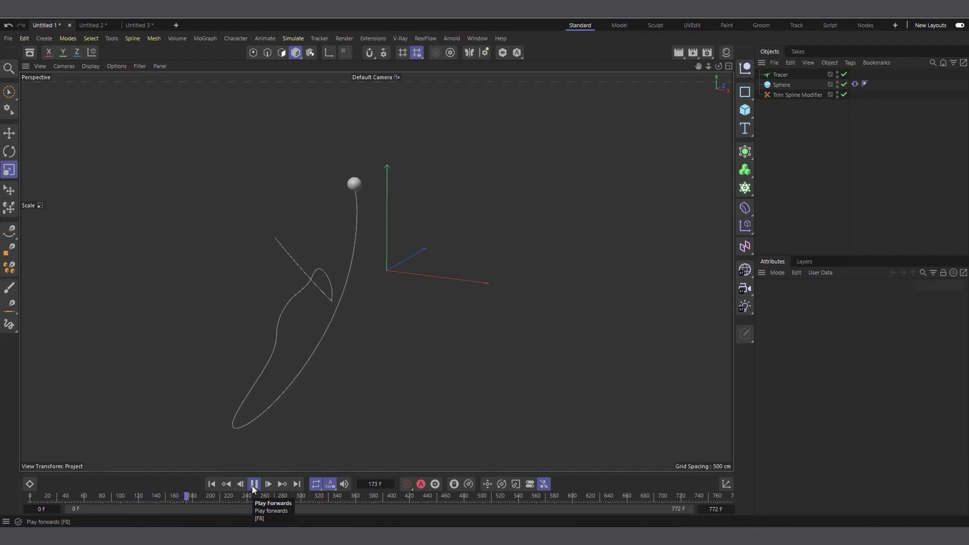
Set the Tracer's Limit to From End and replay the sphere animation from the first frame
left_click(254, 484)
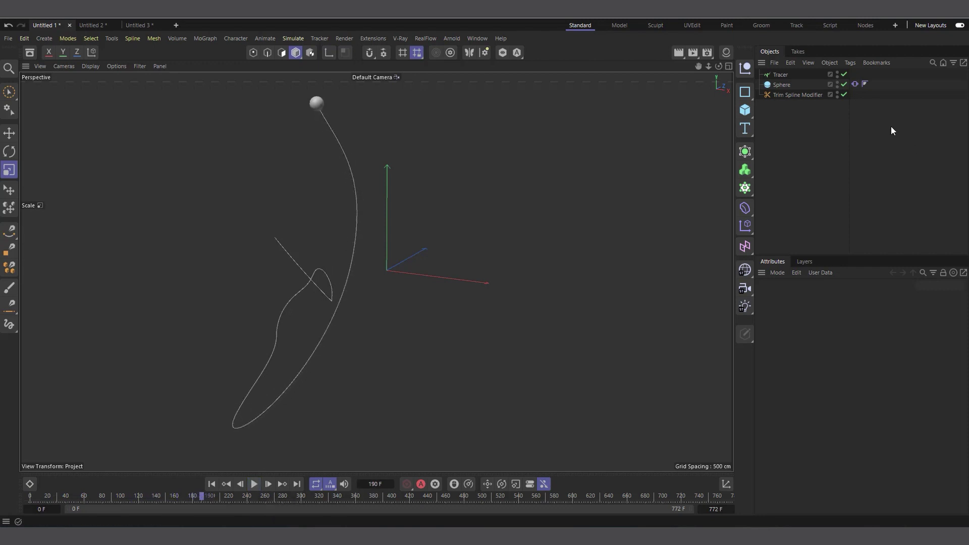
left_click(780, 75)
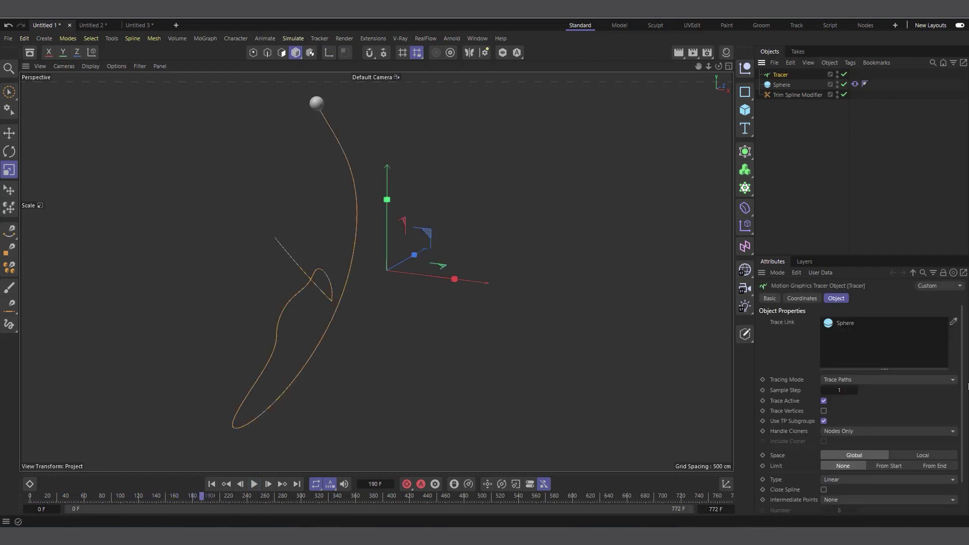
left_click(928, 466)
left_click(215, 483)
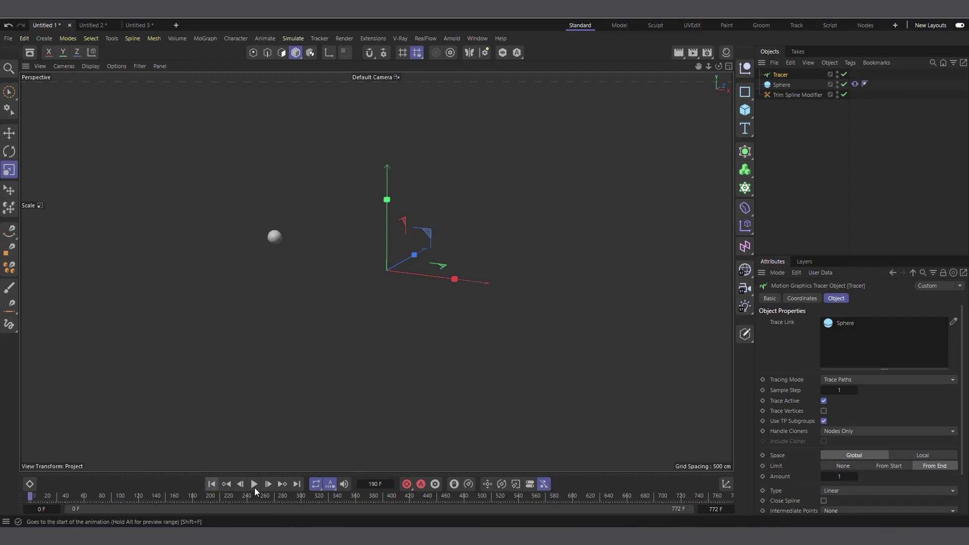
left_click(255, 484)
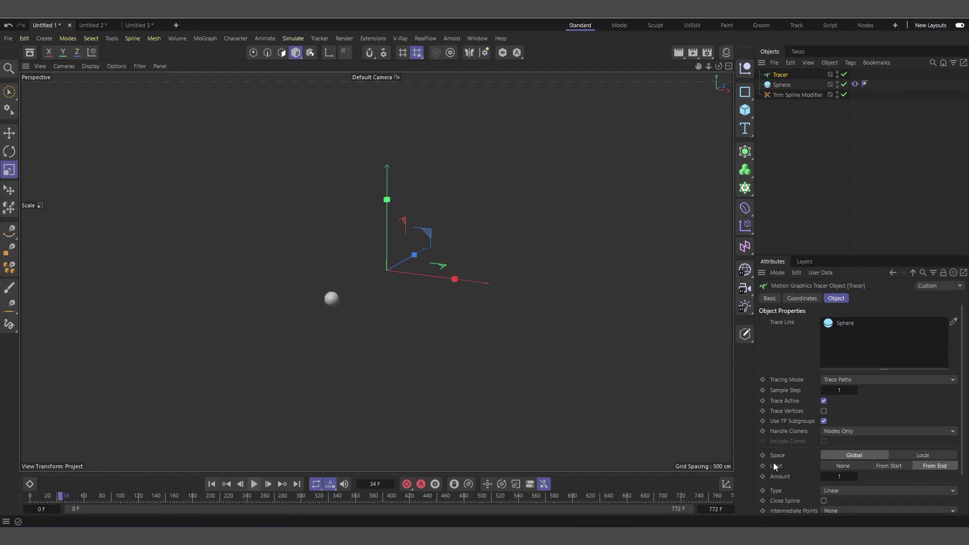
Set the Tracer's limit Amount to 27 and play the animation to check the trail length
left_click_drag(855, 476, 878, 476)
left_click(254, 484)
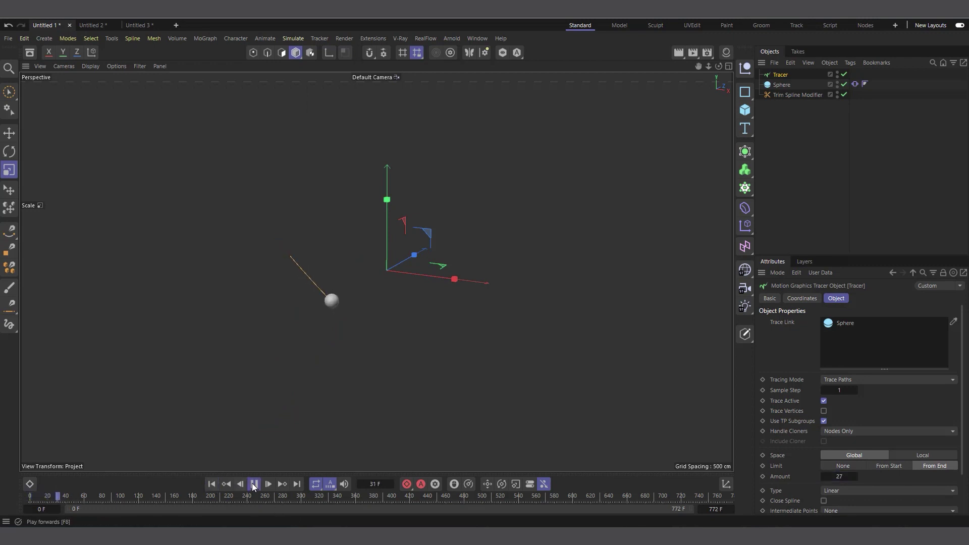
left_click(259, 486)
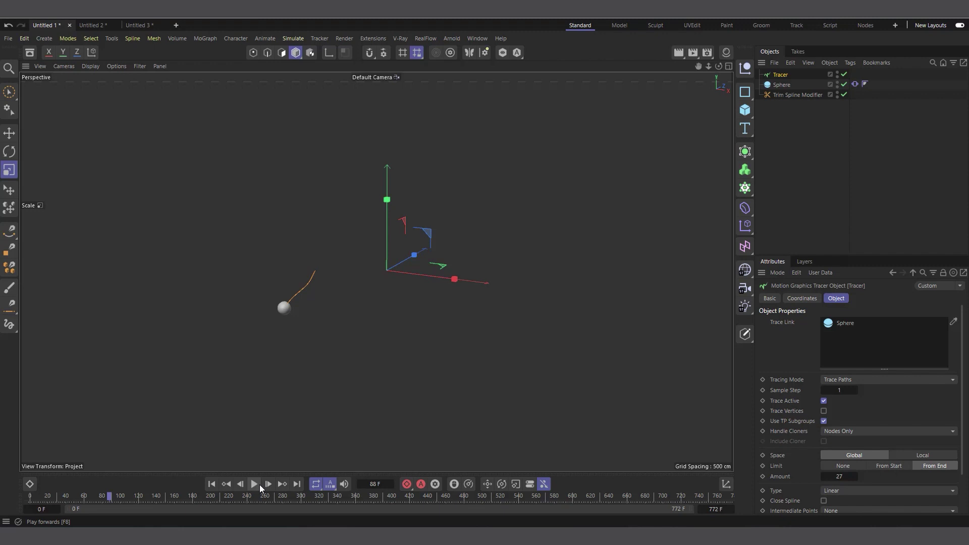
Set the Tracer's Limit to From Start, replay the animation from the first frame and rewind it
left_click(883, 466)
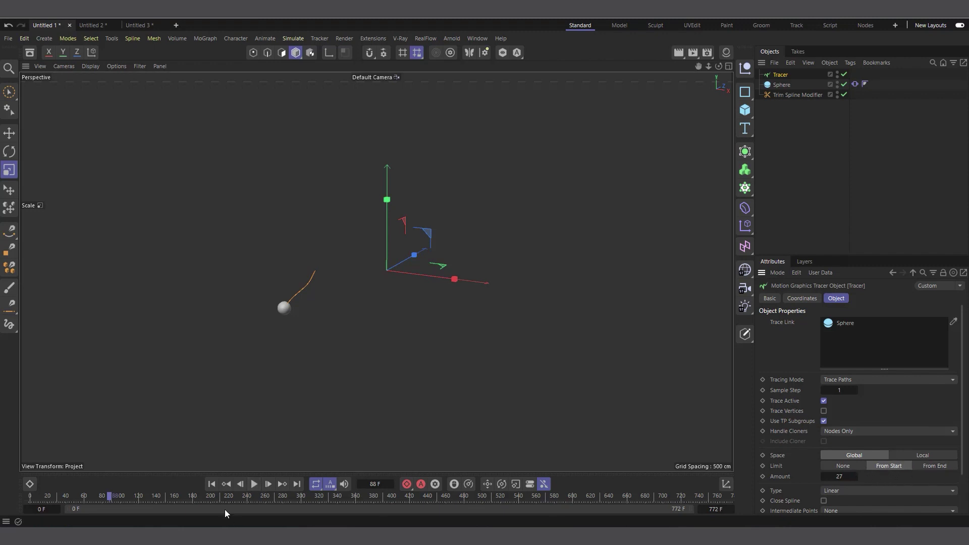
left_click(211, 484)
left_click(254, 484)
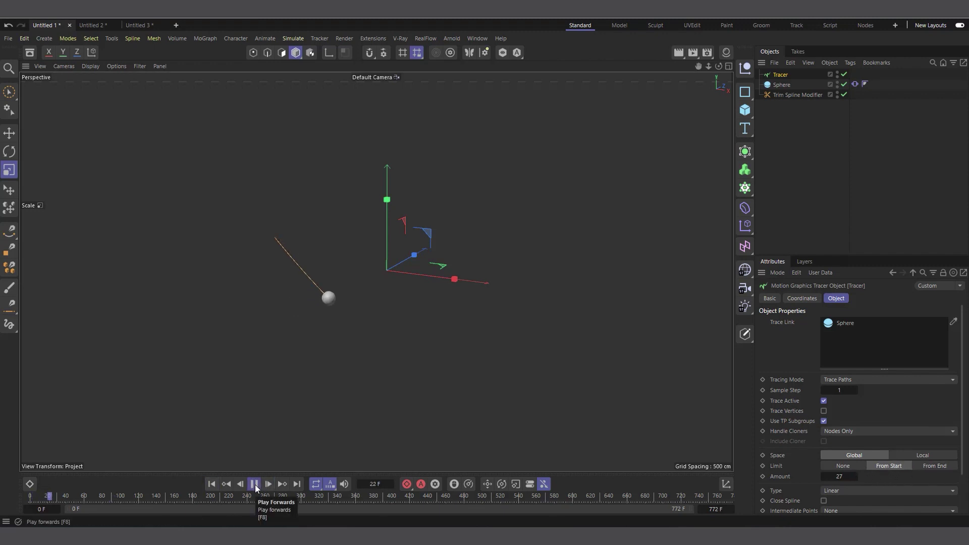
left_click(254, 484)
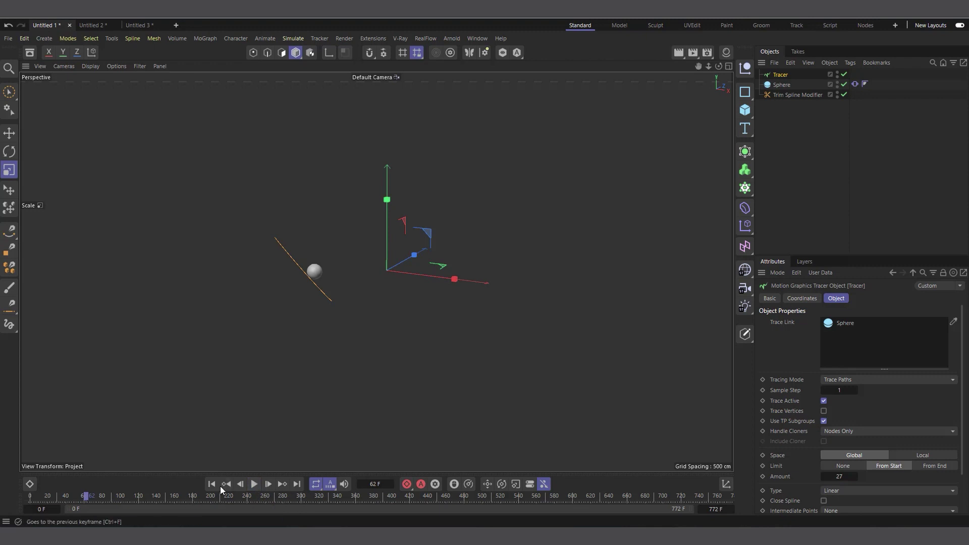
left_click(212, 484)
Set the Tracer's Limit to None and play the animation to examine the complete traced path
left_click(925, 471)
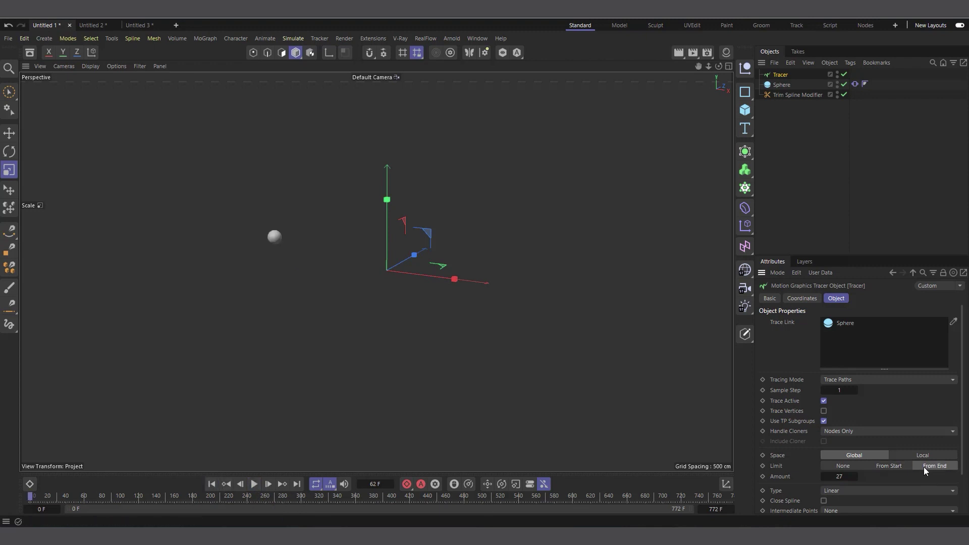
left_click(852, 465)
left_click(254, 483)
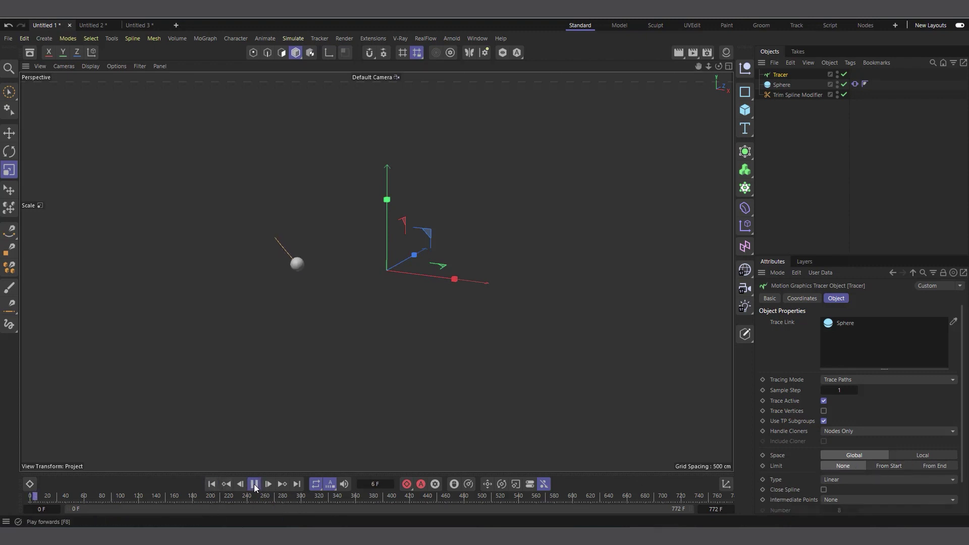
left_click(254, 483)
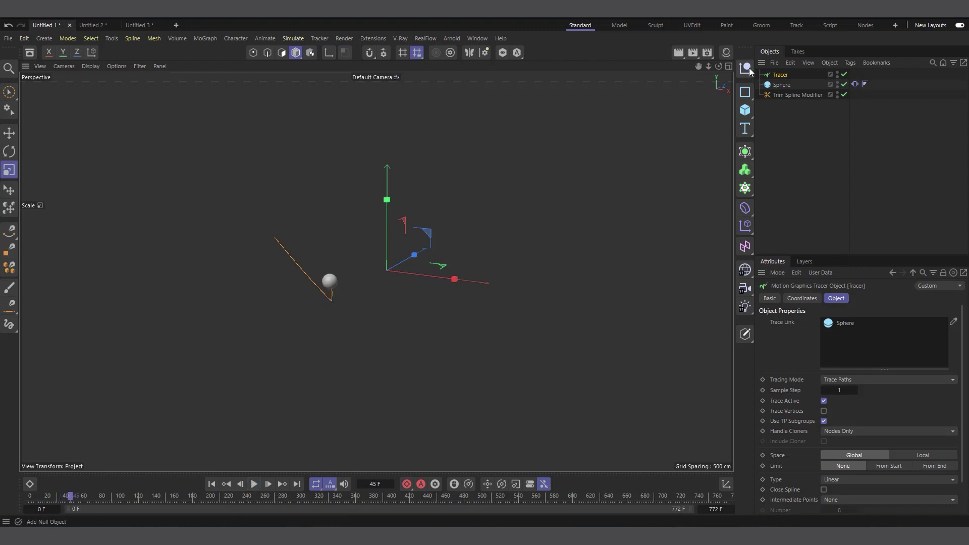
left_click_drag(718, 66, 720, 90)
scroll(256, 252, "up", 4)
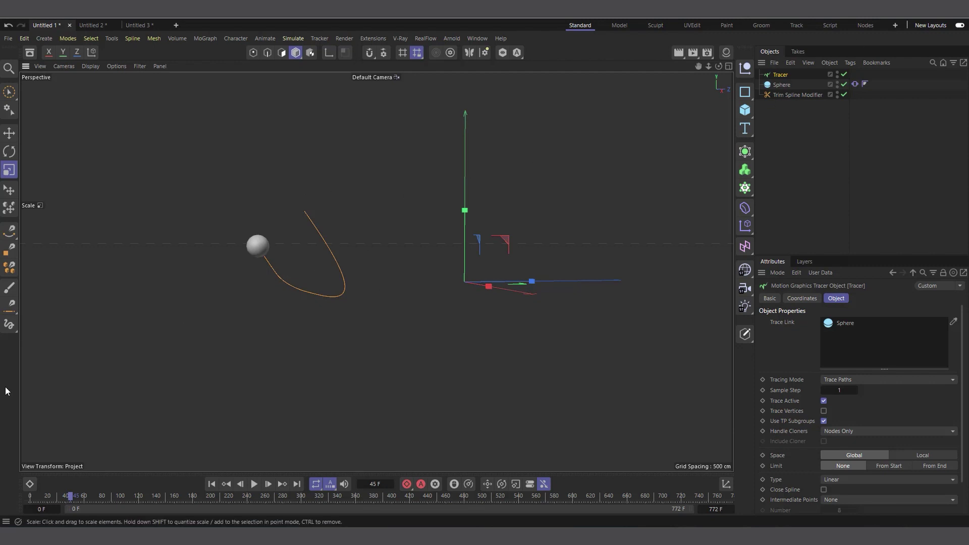
left_click(254, 484)
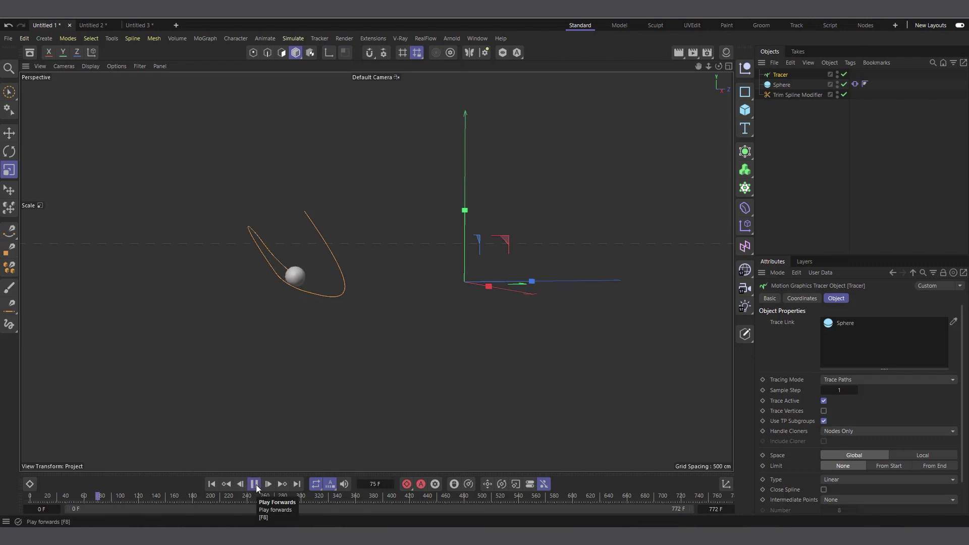
left_click(255, 485)
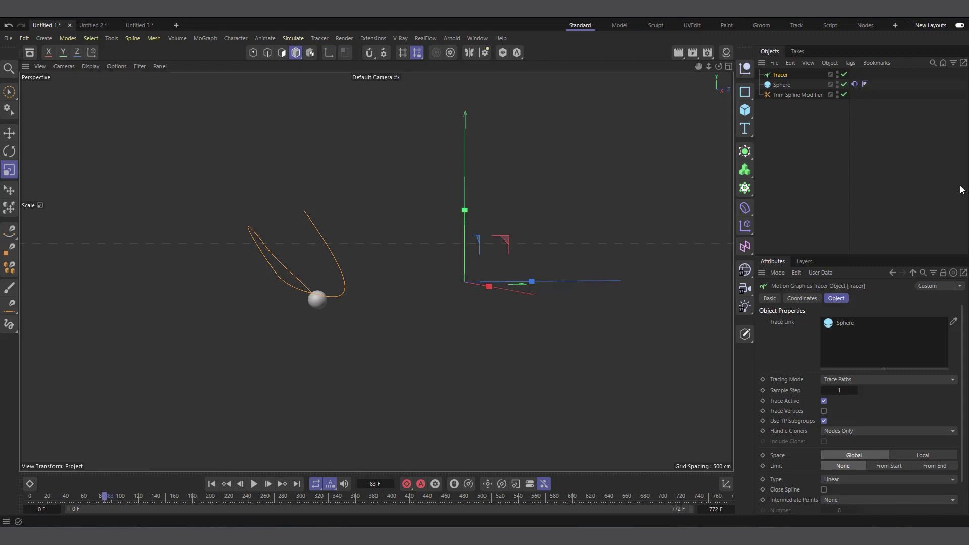
Make the Trim Spline Modifier a child of the Tracer at the first frame and set its Start to 66%
left_click(212, 484)
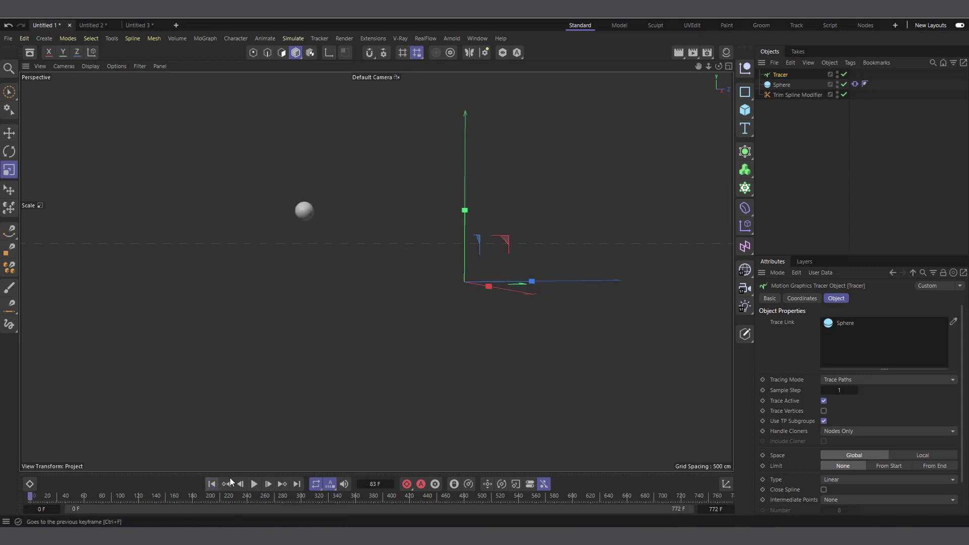
left_click_drag(805, 96, 785, 76)
left_click(791, 84)
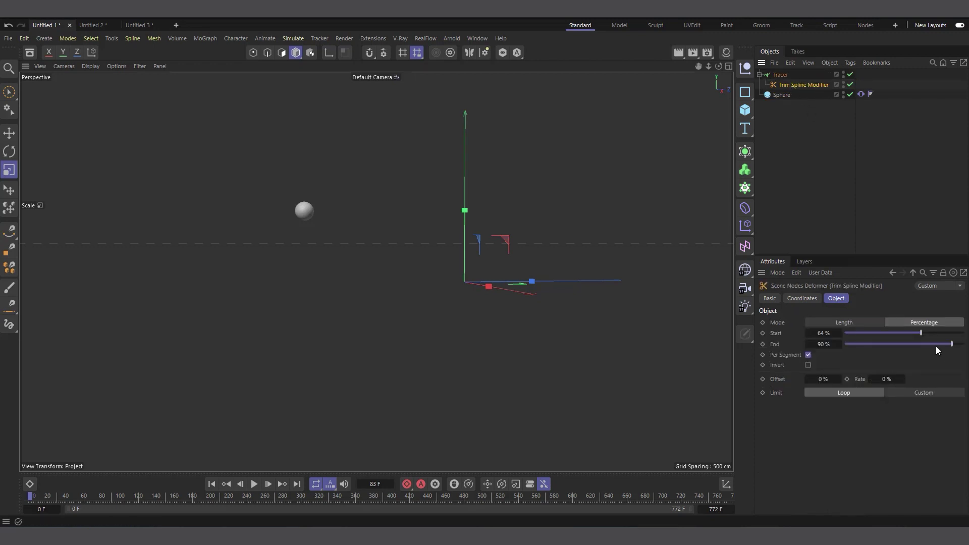
left_click(923, 333)
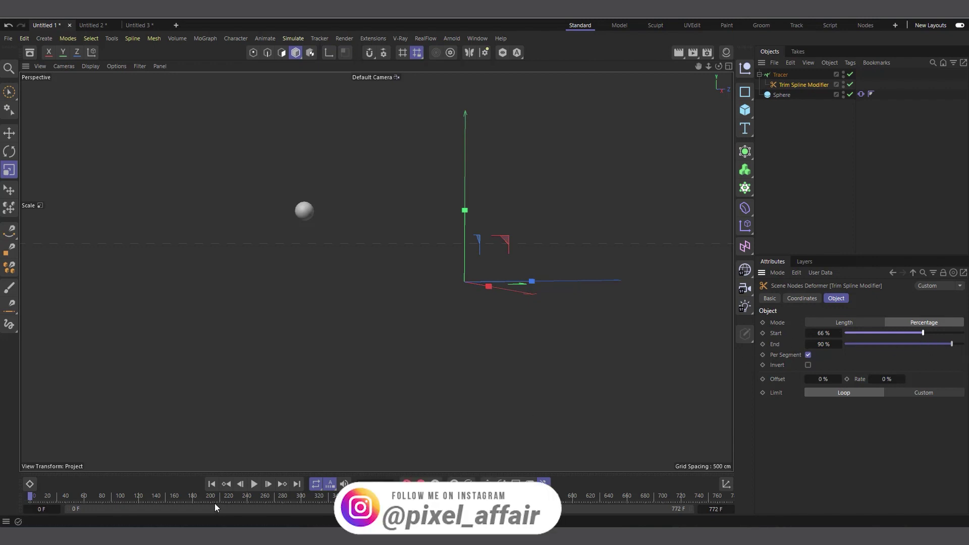
Play the animation in stages to examine how the modifier trims the path traced by the sphere
left_click(254, 484)
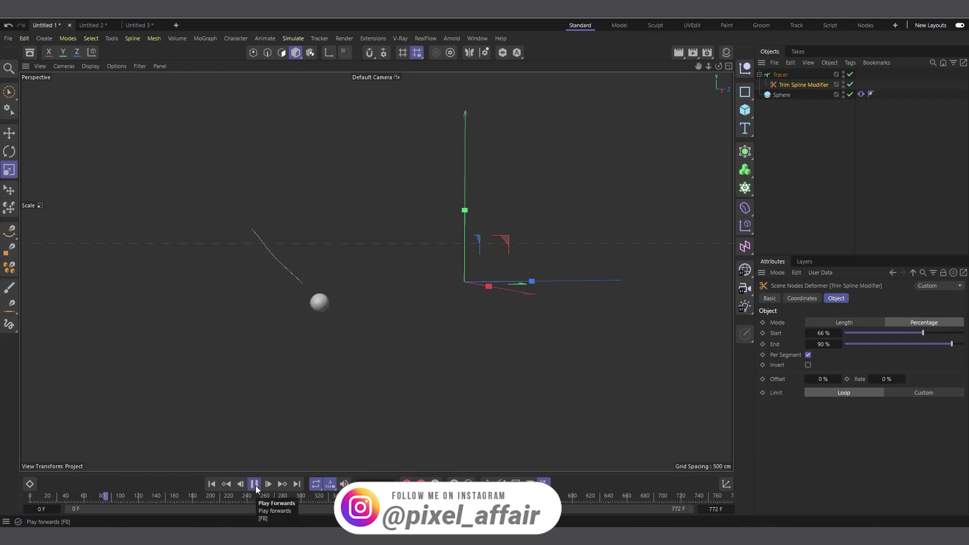
left_click(255, 484)
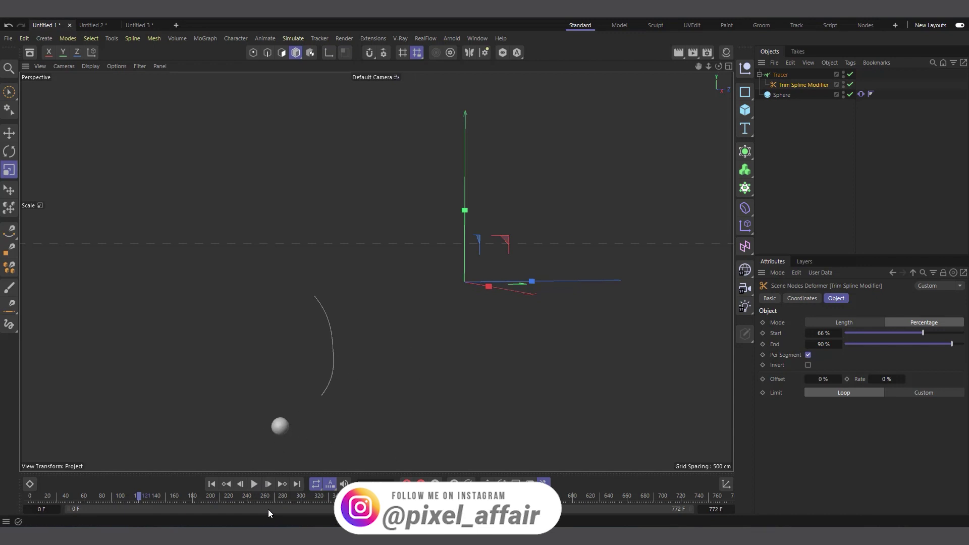
left_click(255, 484)
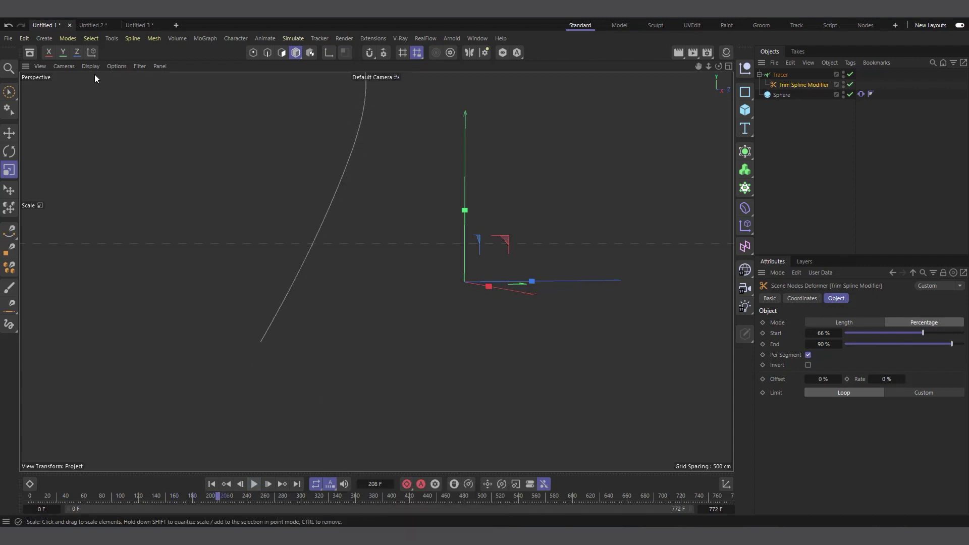
Switch to the Untitled 2 project and compare the Trim Spline Modifier settings of Helix and Helix.1 inside the Cloner
left_click(83, 25)
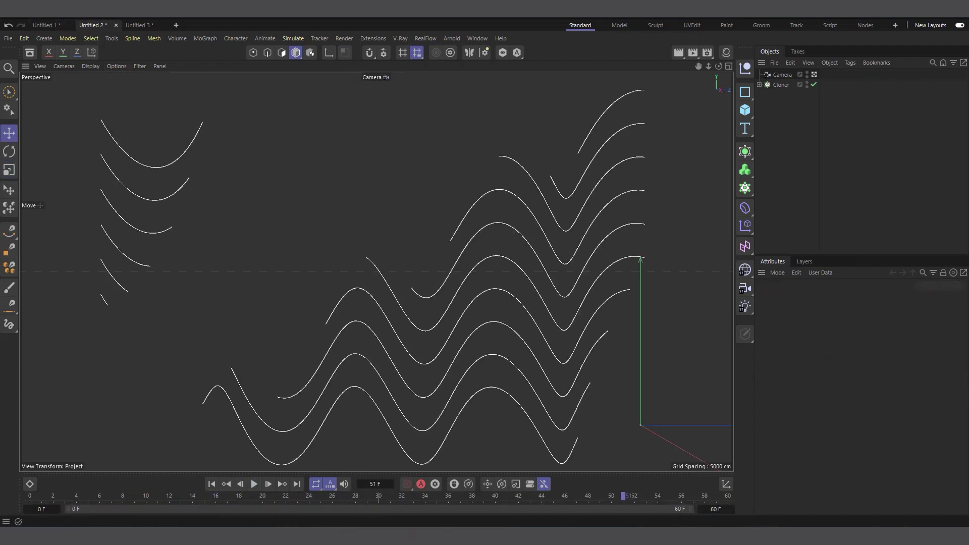
left_click(759, 84)
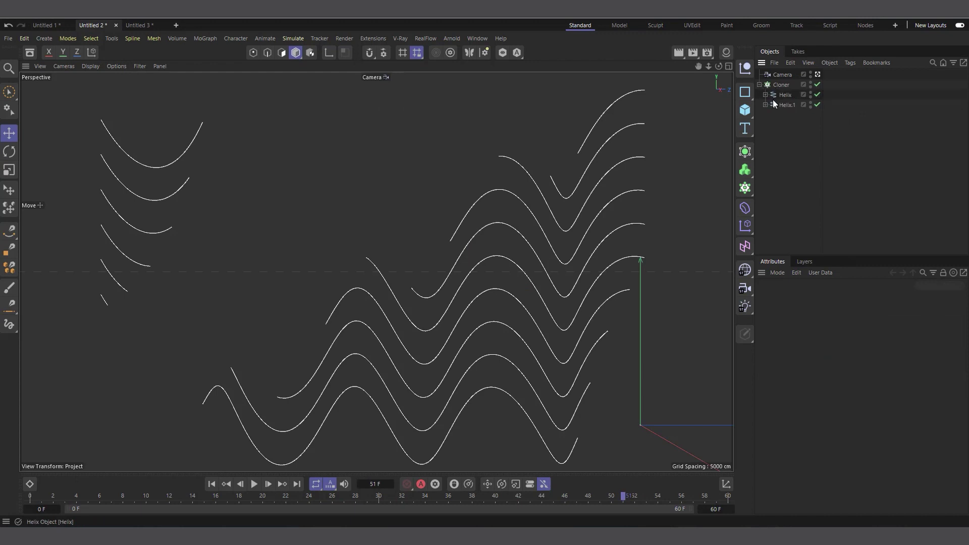
left_click(766, 95)
left_click(789, 105)
left_click(765, 115)
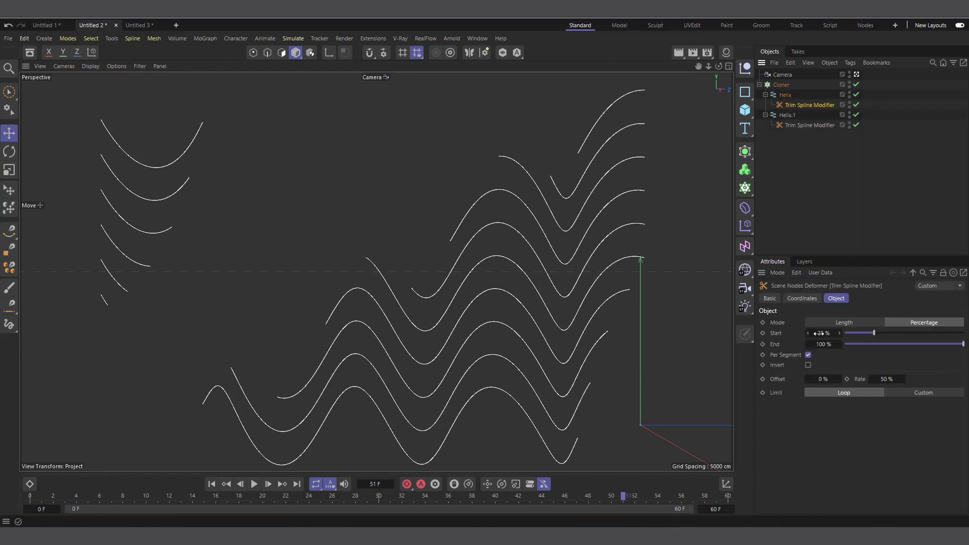
left_click(799, 125)
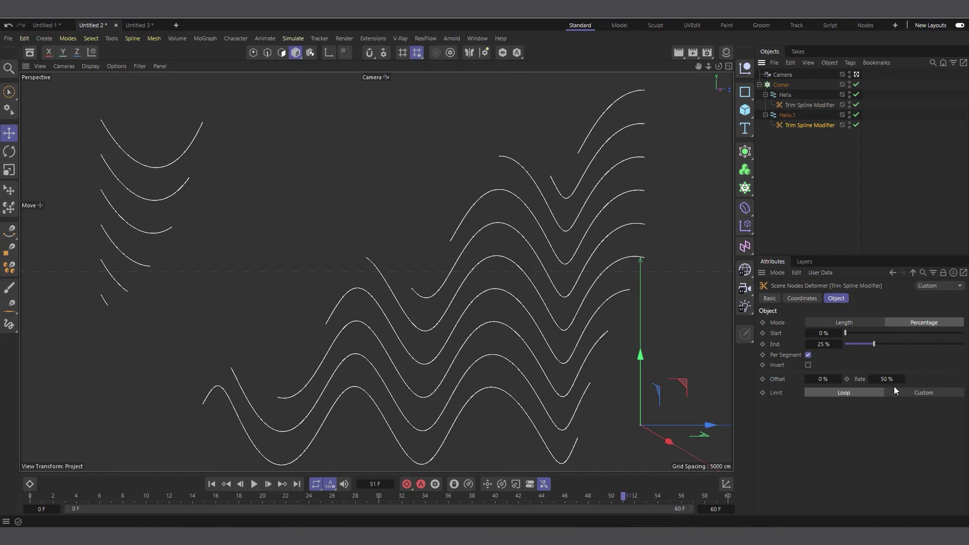
left_click(790, 106)
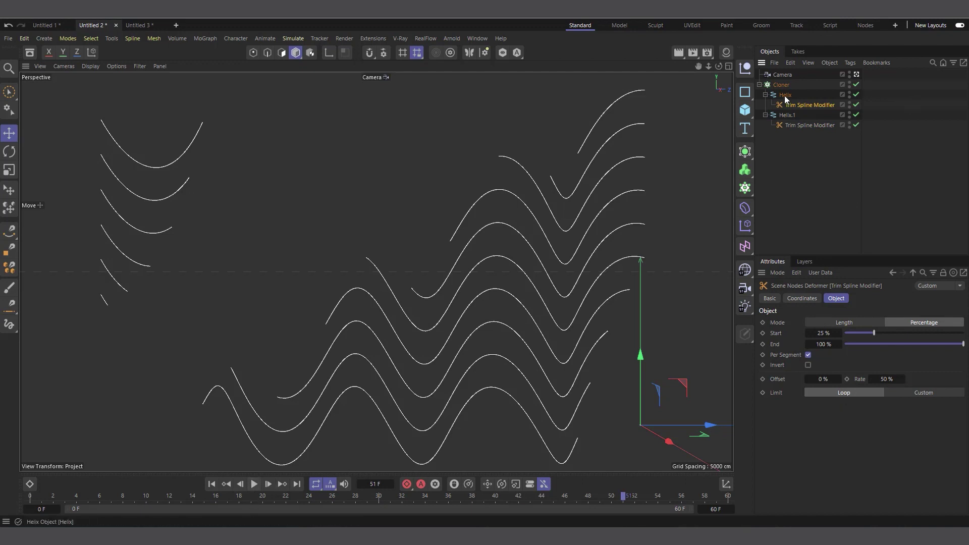
Examine the Cloner's object properties and play the cloned helix animation from the first frame
left_click(772, 85)
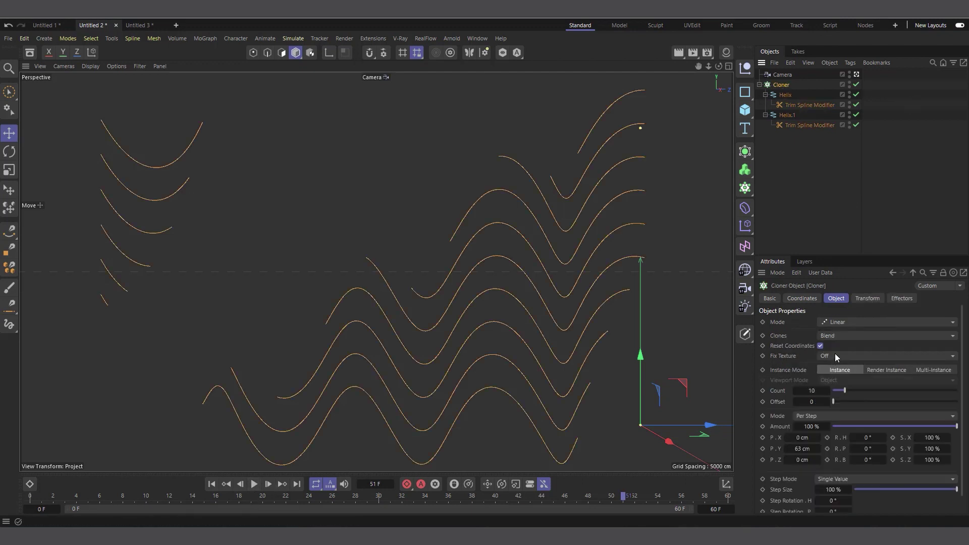
left_click(213, 485)
left_click(253, 484)
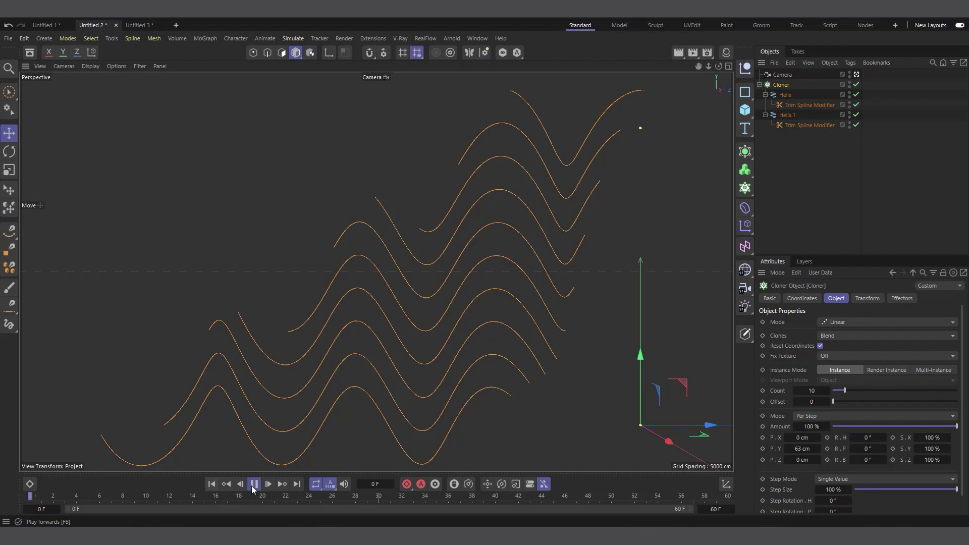